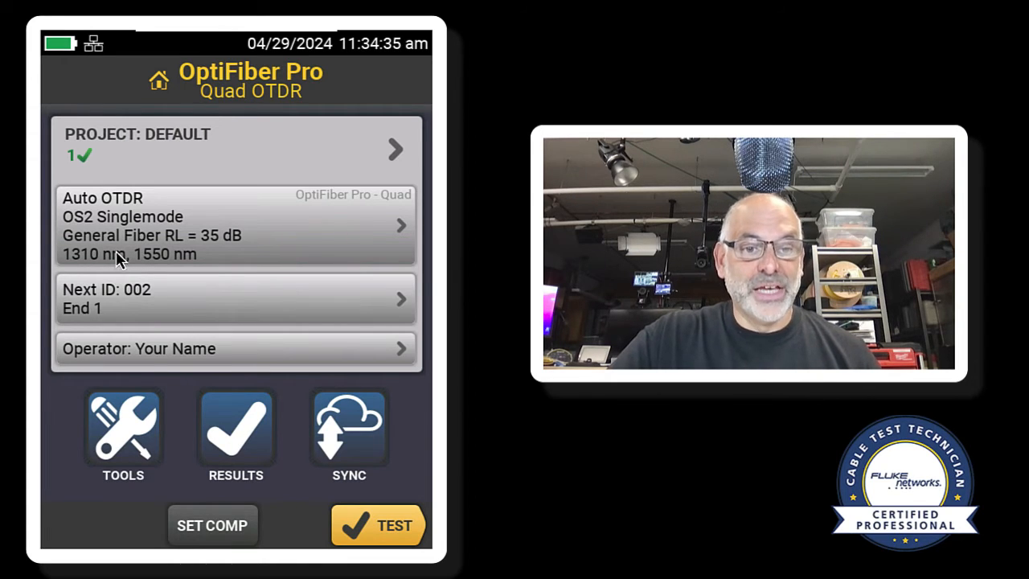
Edit the Auto OTDR test and browse more test limit groups for General Fiber RL = 40 dB
click(120, 247)
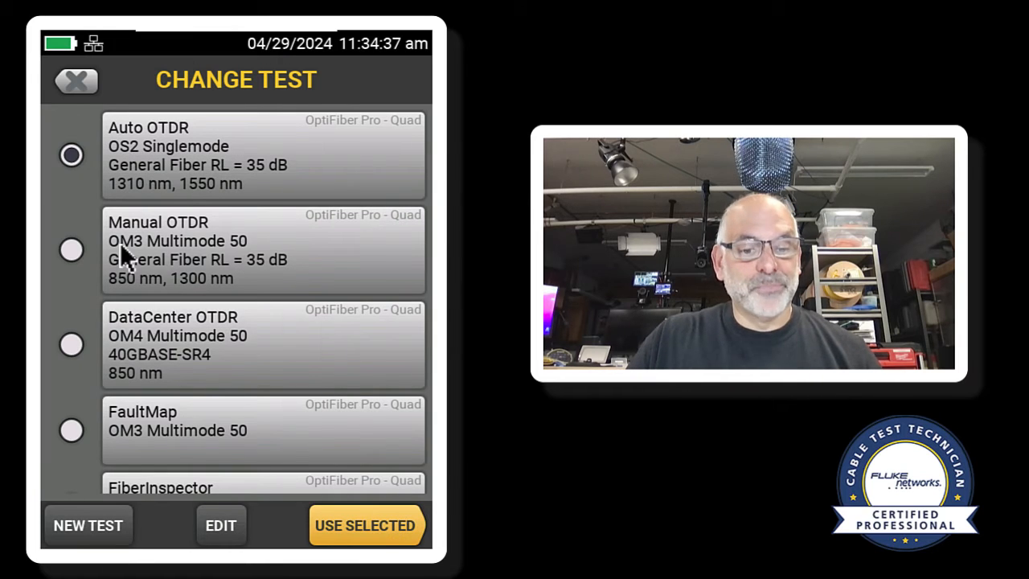
click(221, 524)
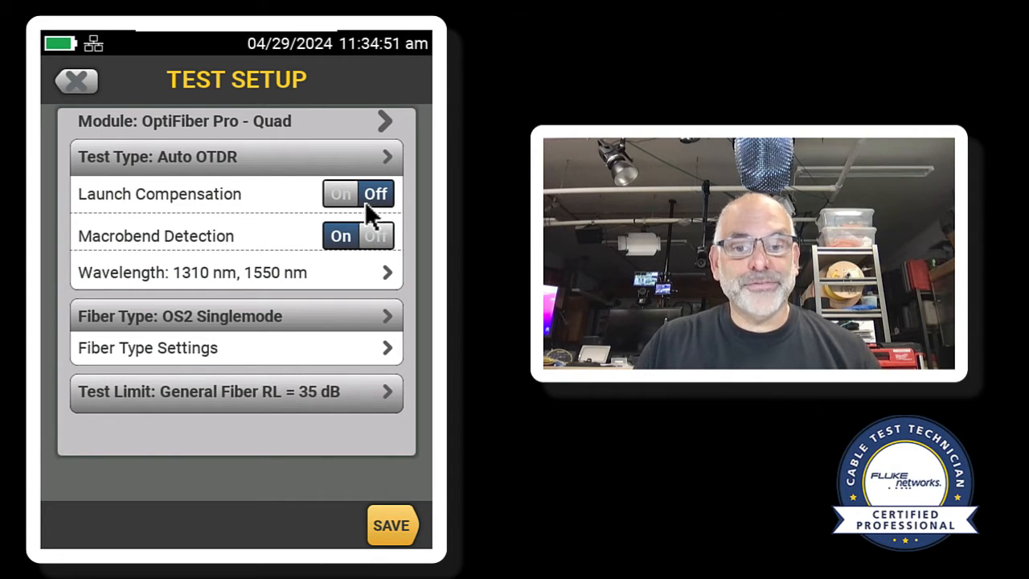
click(265, 400)
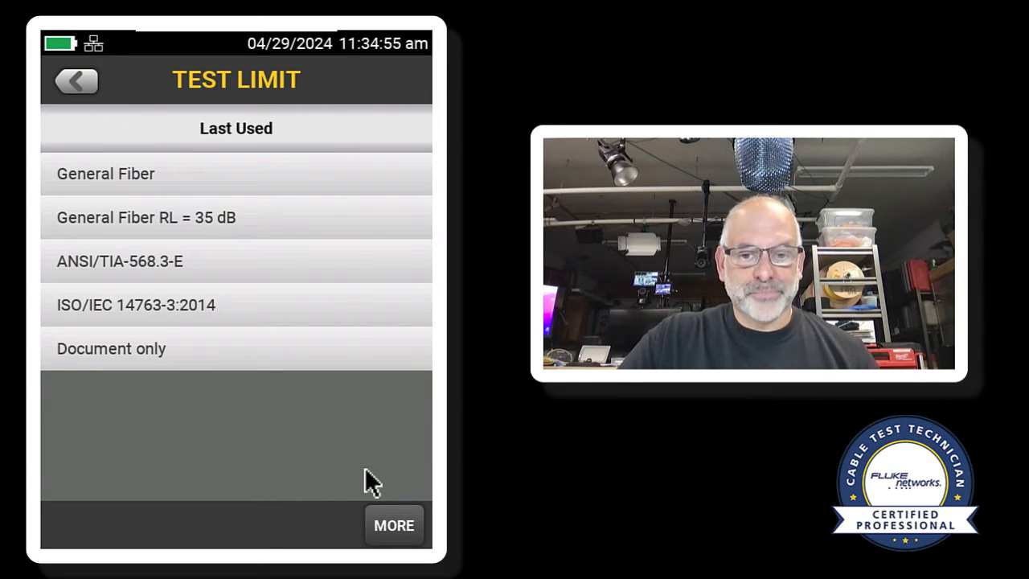
click(378, 527)
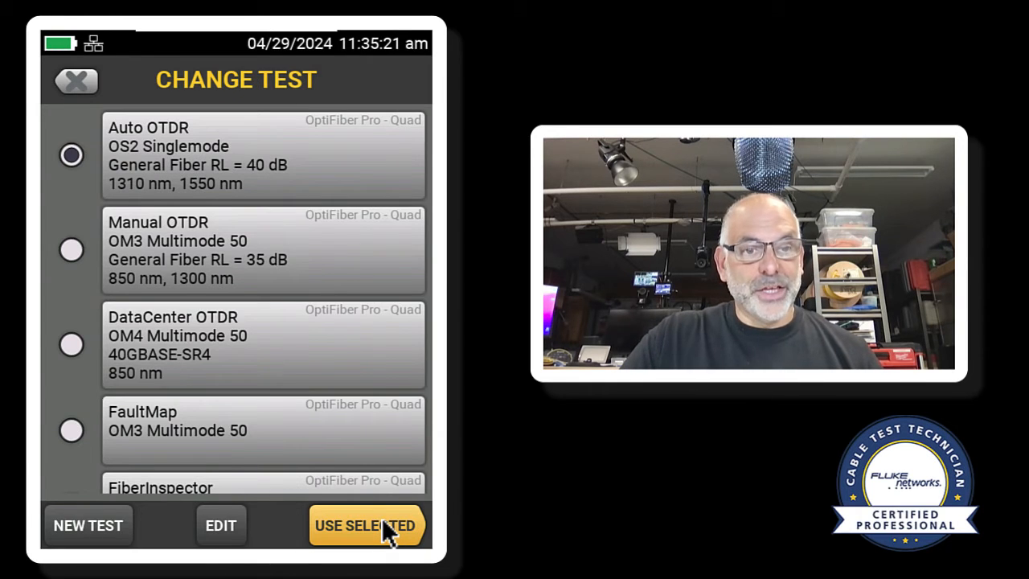
Activate the edited Auto OTDR test and run it to a PASS result
click(382, 523)
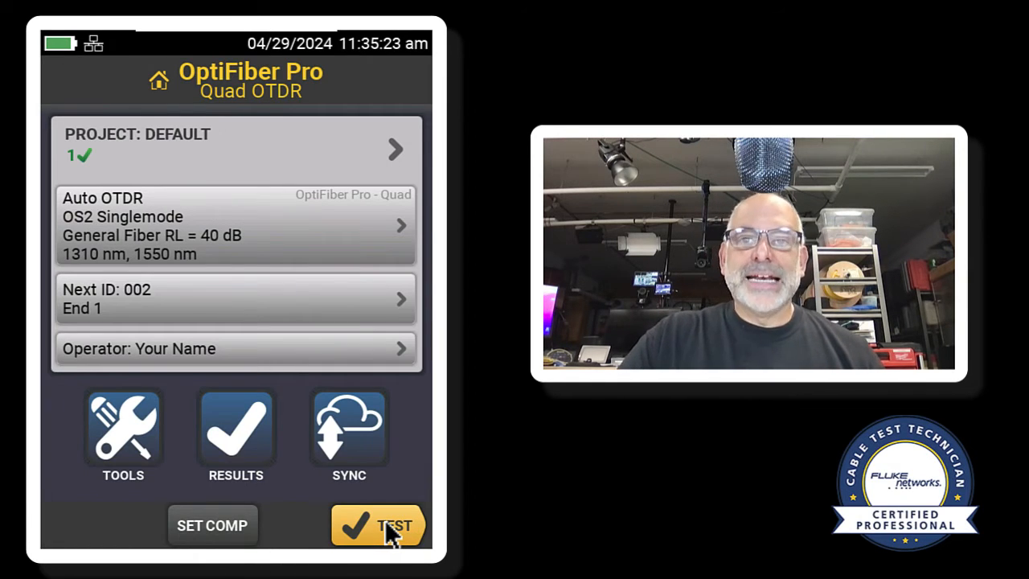
click(378, 526)
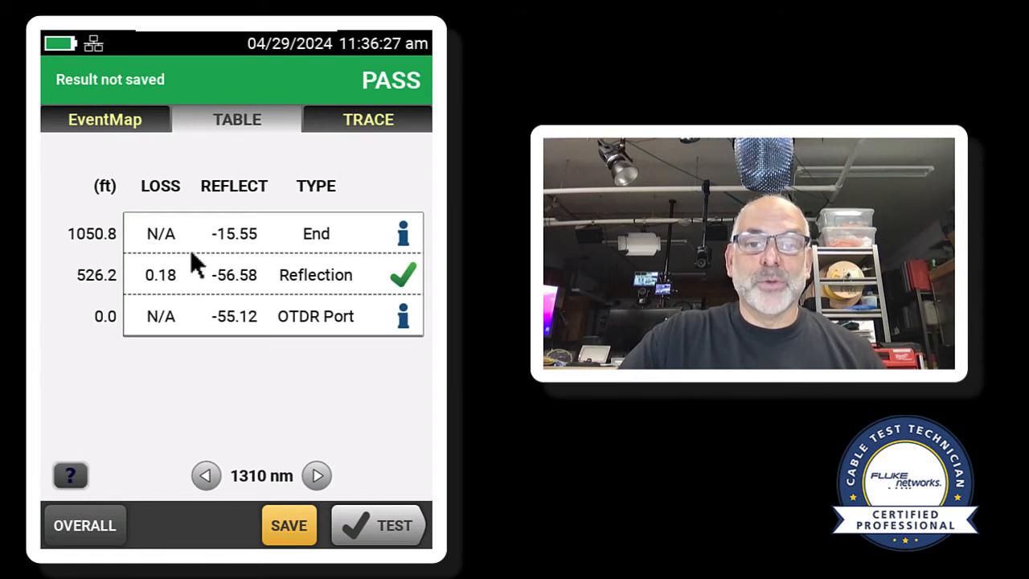
Show the passing Auto OTDR result as a trace graph
click(343, 120)
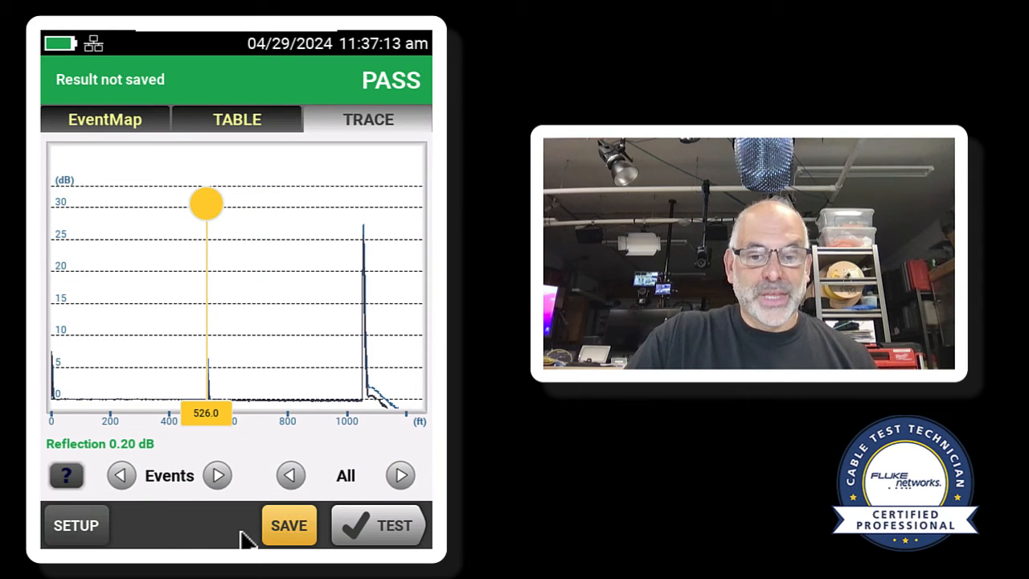
Save the result with Cable ID changed from 002 to 'Launch Fiber Test'
click(289, 526)
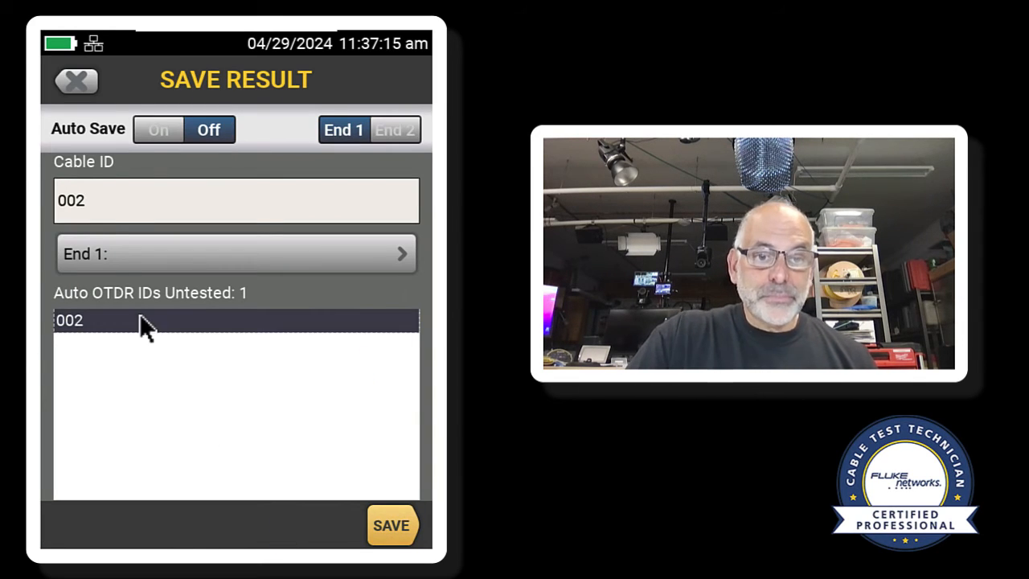
click(89, 198)
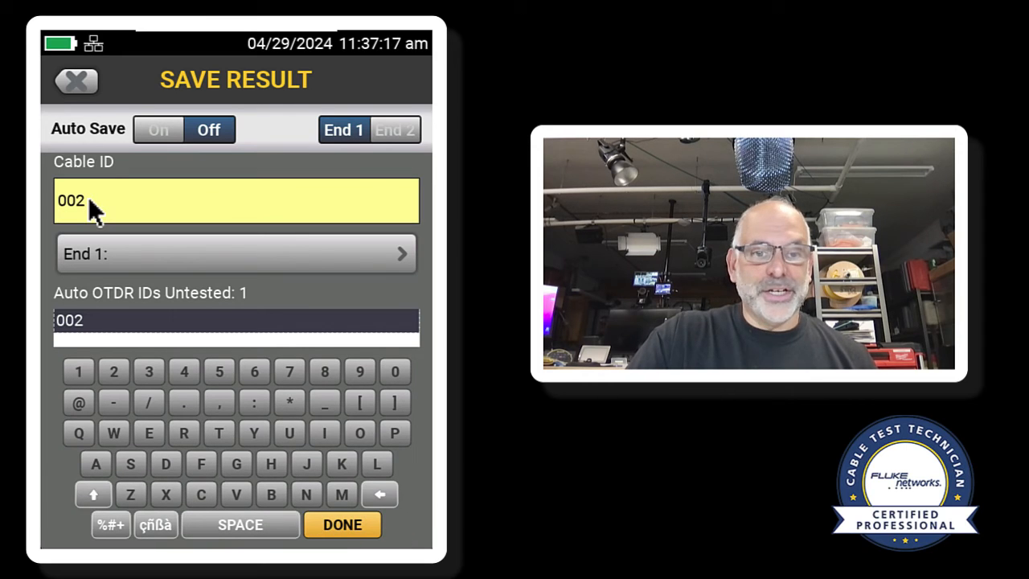
click(372, 495)
click(372, 496)
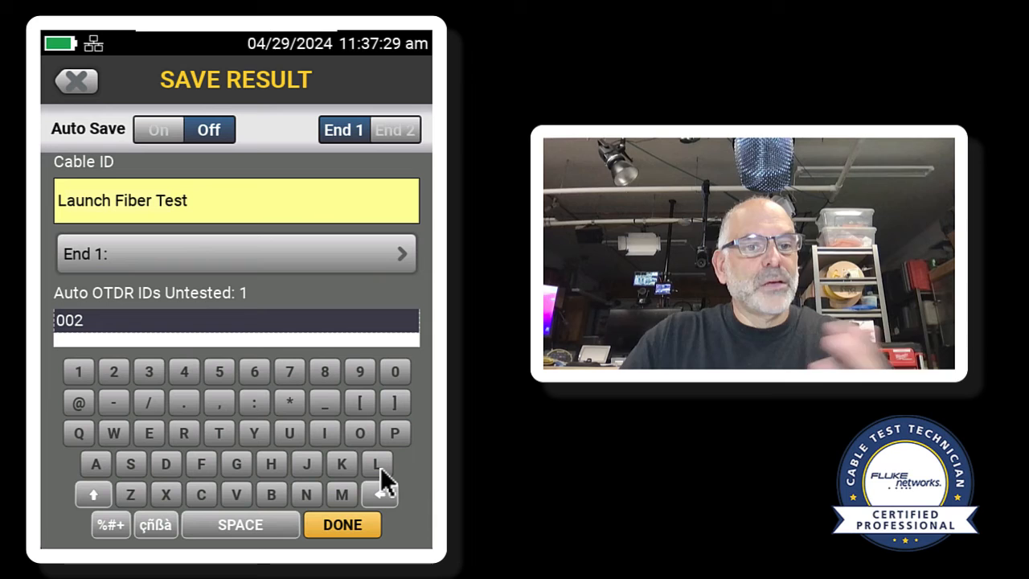
click(342, 524)
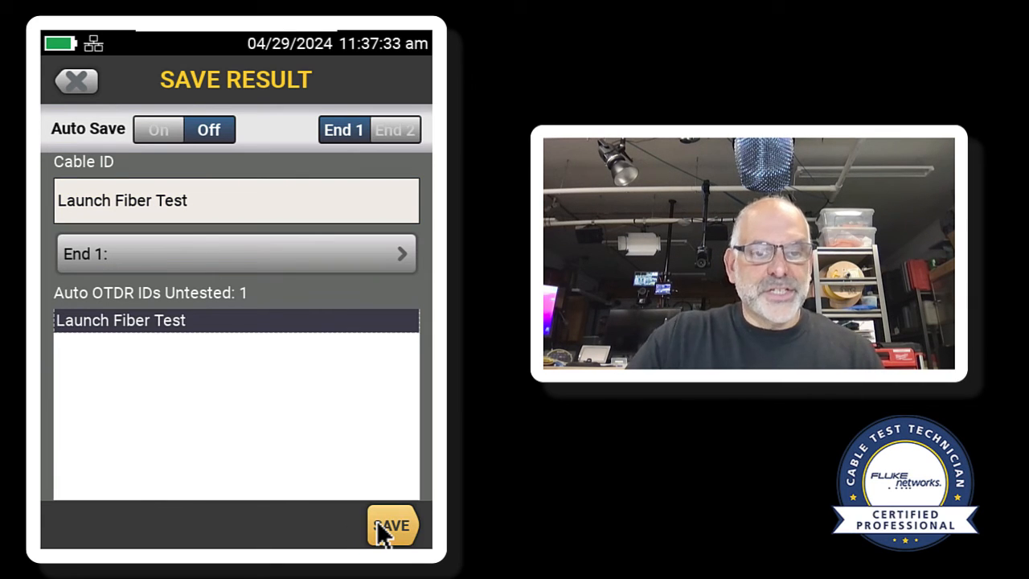
click(376, 520)
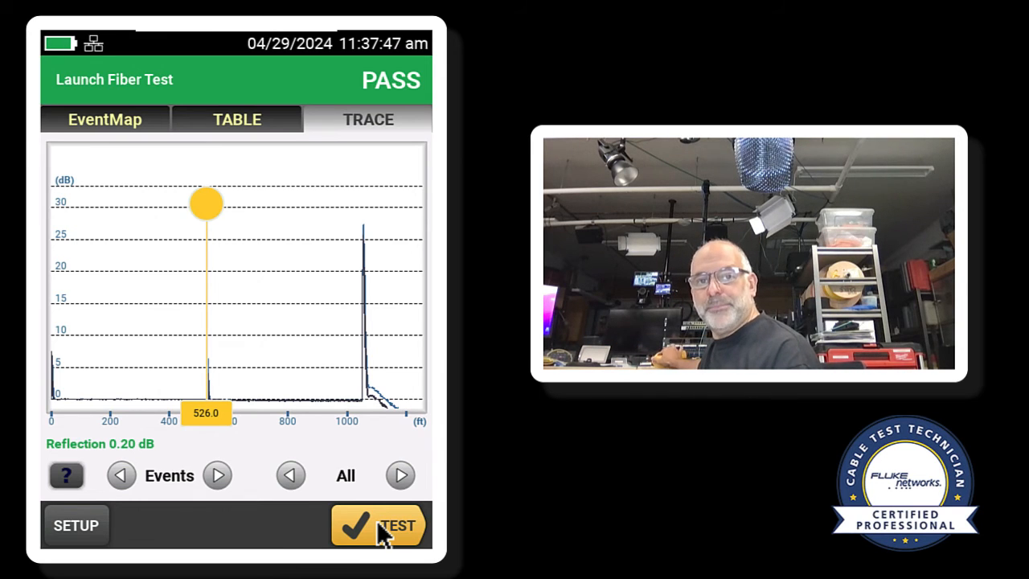
From home, start SET COMP and measure compensation using the Launch + Tail method
click(384, 530)
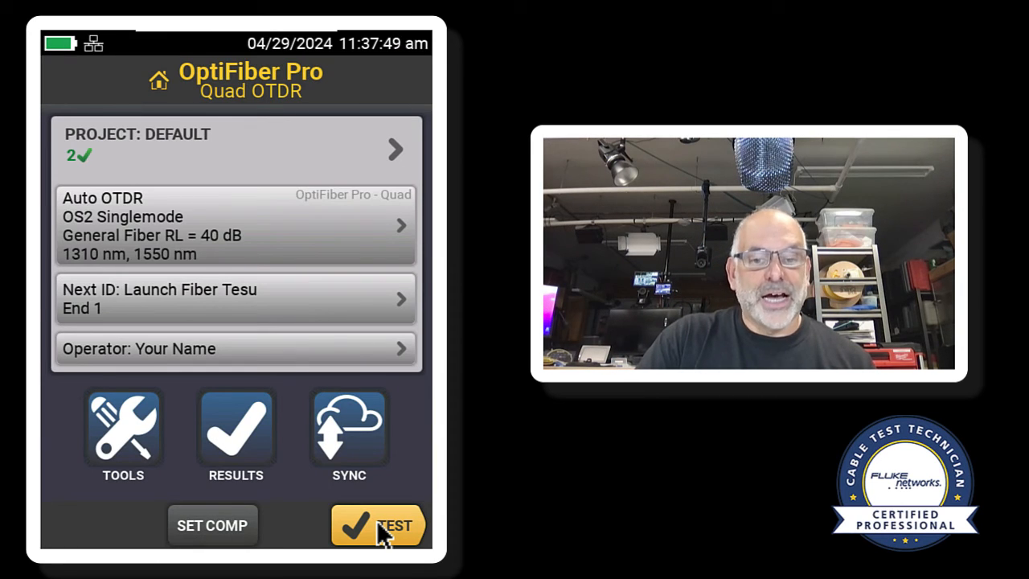
click(218, 522)
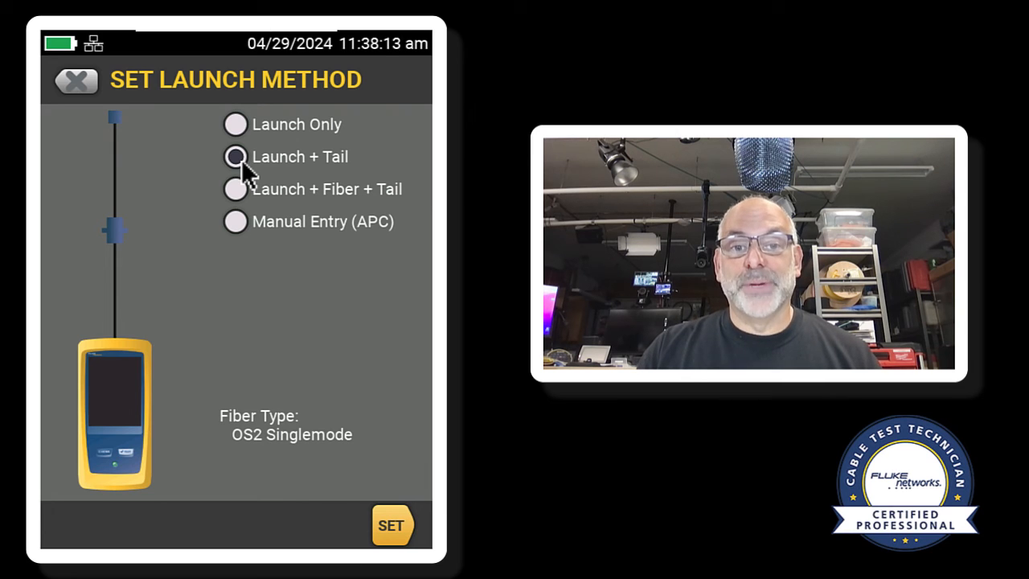
click(235, 157)
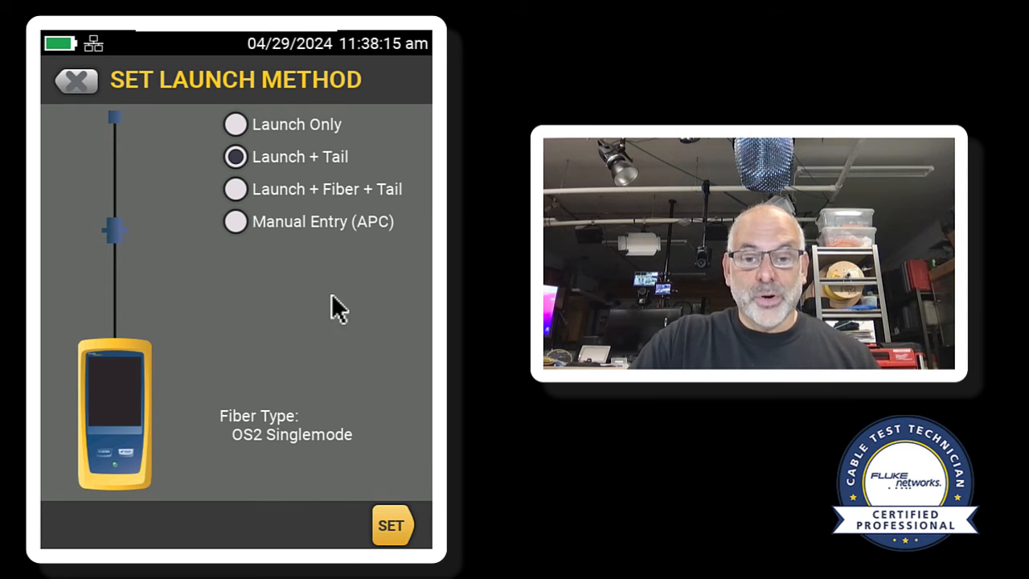
click(390, 525)
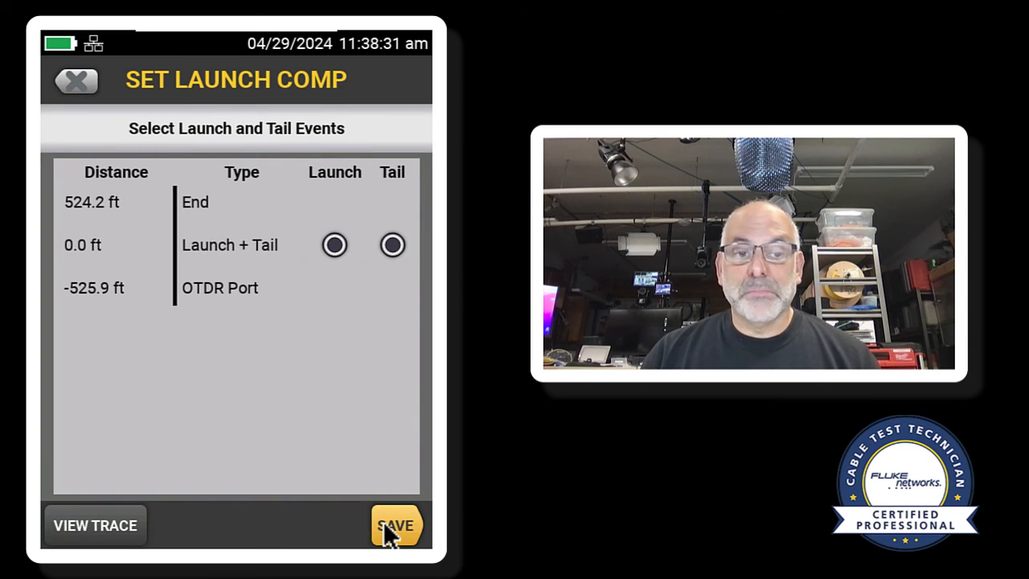
Review the compensation trace, then save the 526 ft launch and 524 ft tail compensation
click(95, 525)
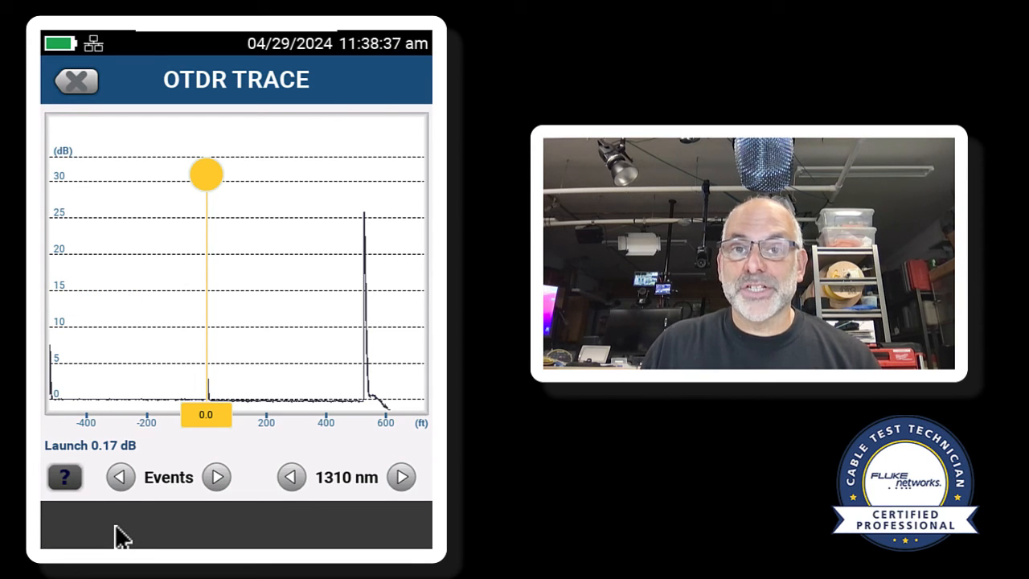
click(74, 82)
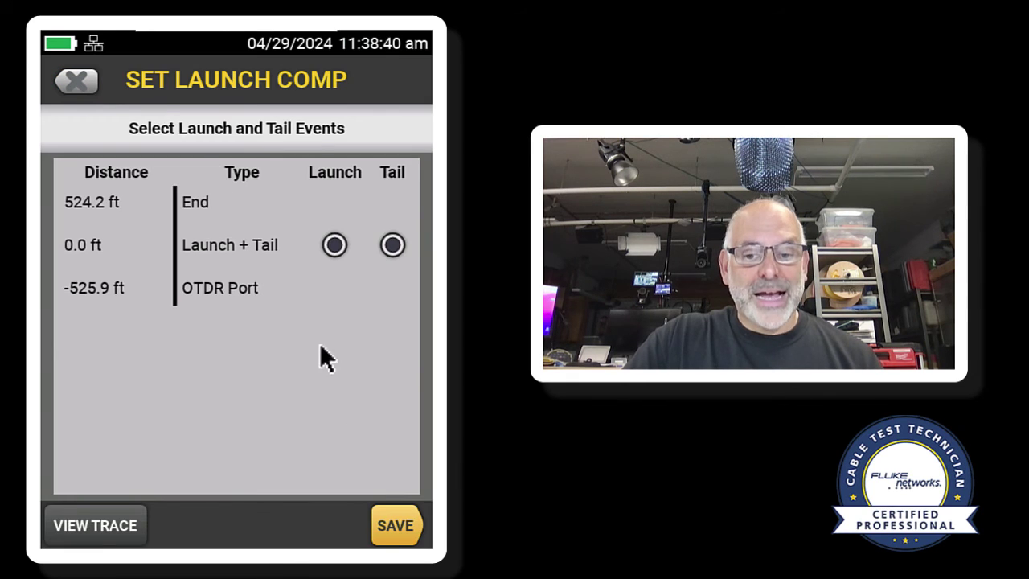
click(396, 525)
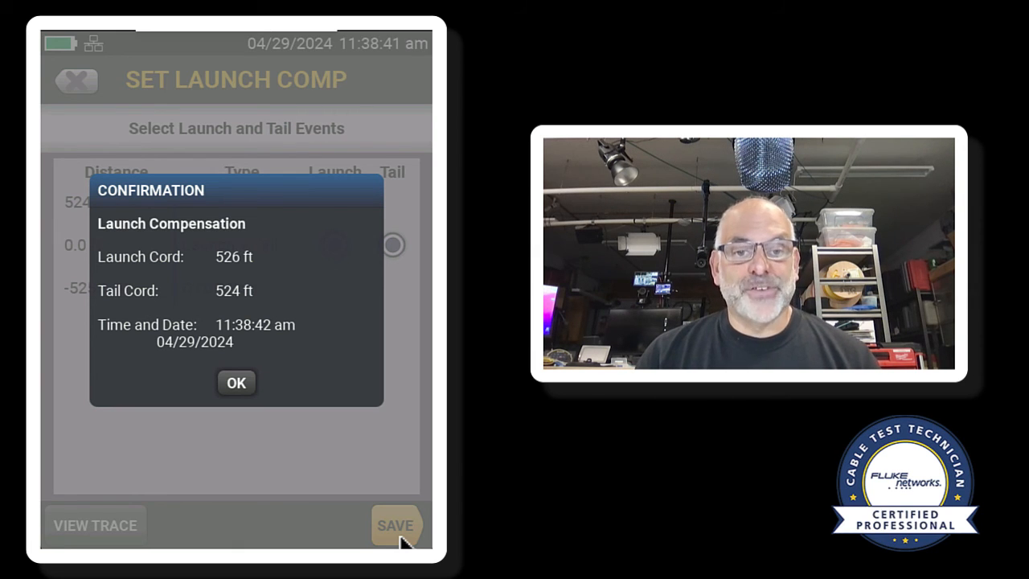
click(246, 385)
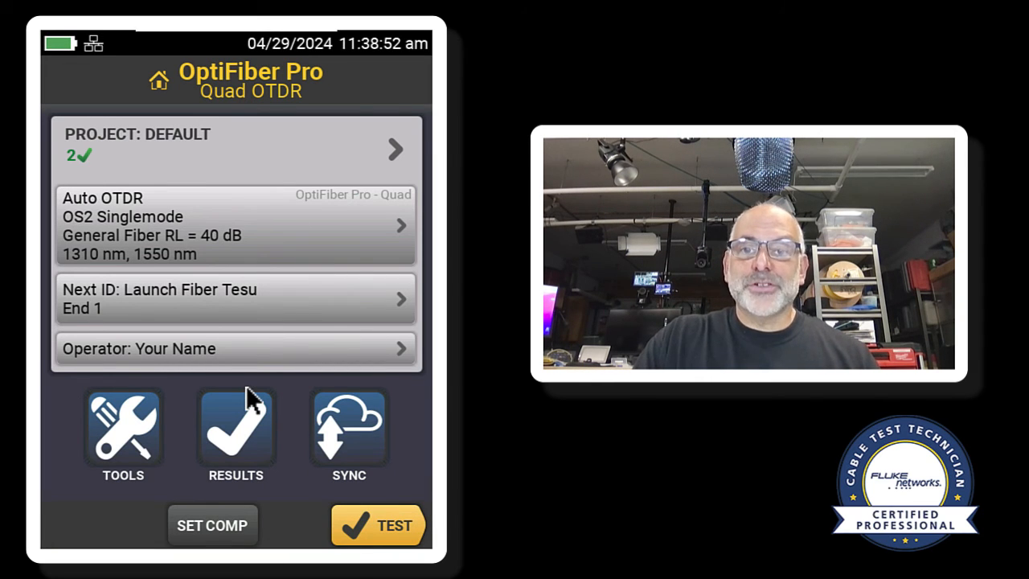
Edit the Auto OTDR test with Launch Compensation On, save, and return home
click(188, 249)
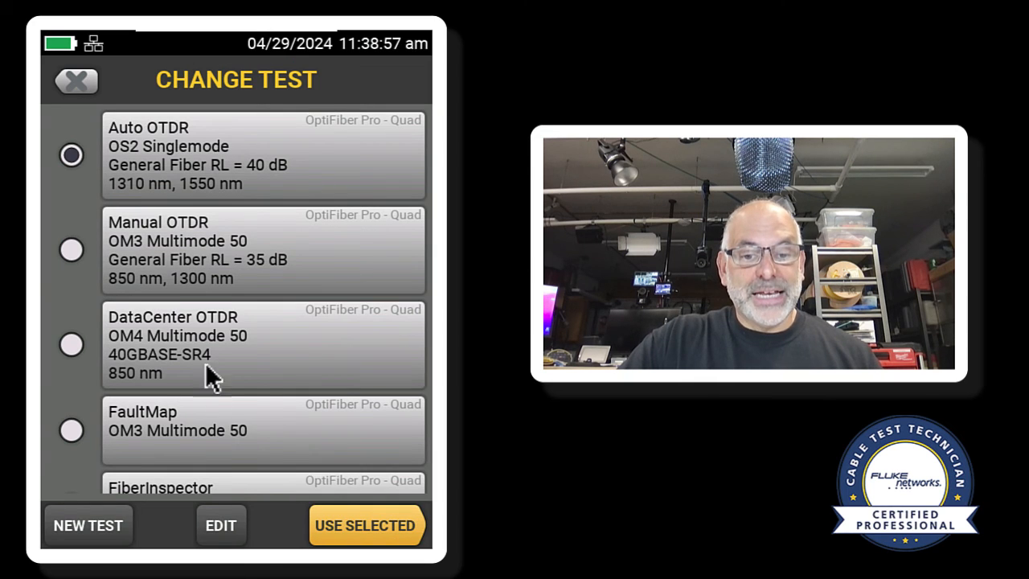
click(217, 524)
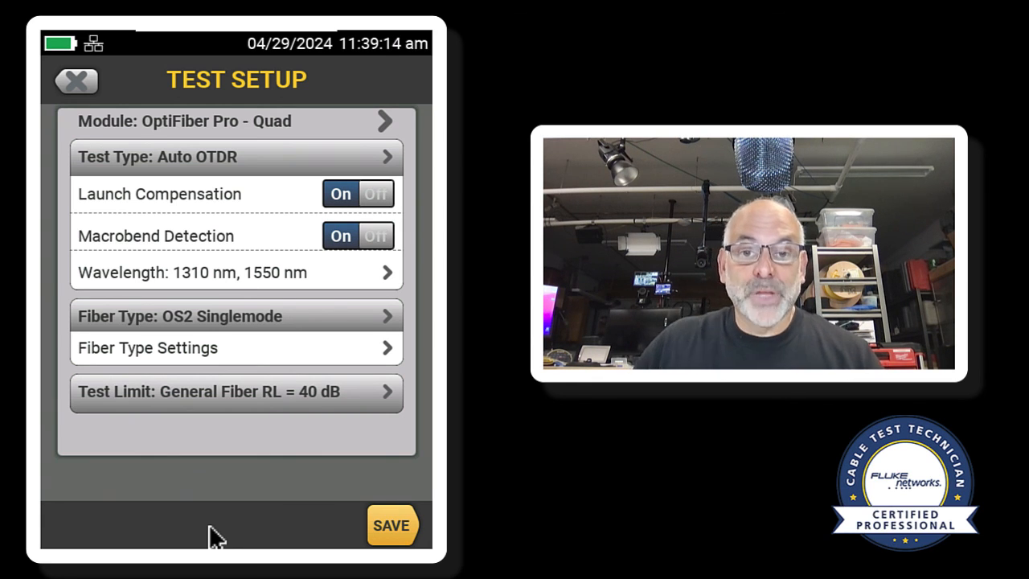
click(392, 525)
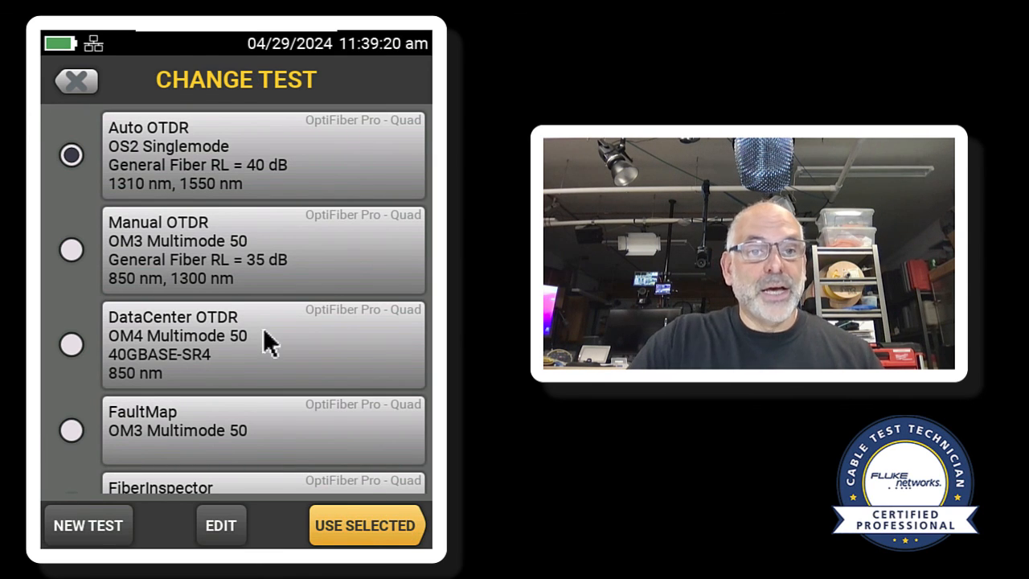
click(78, 82)
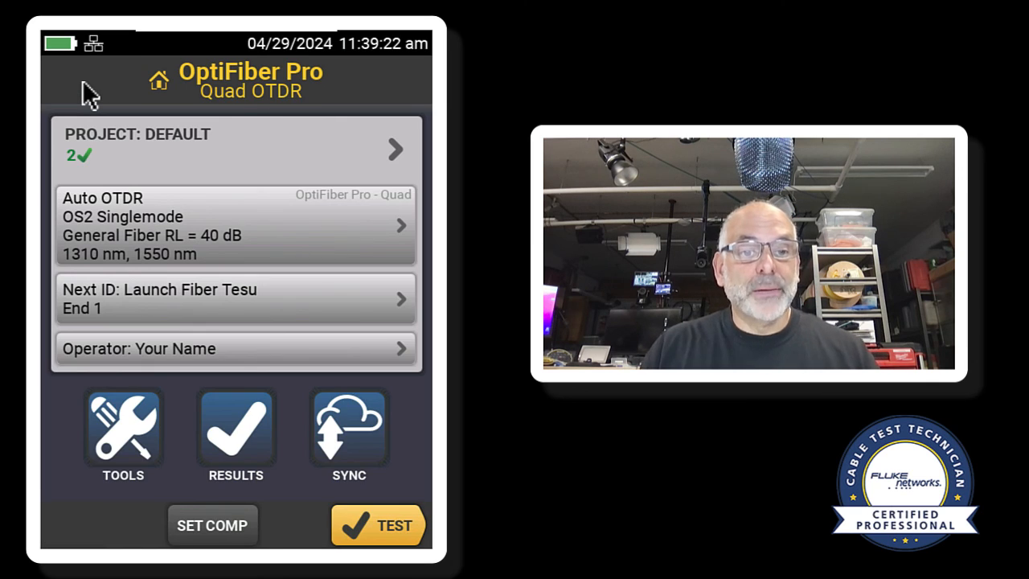